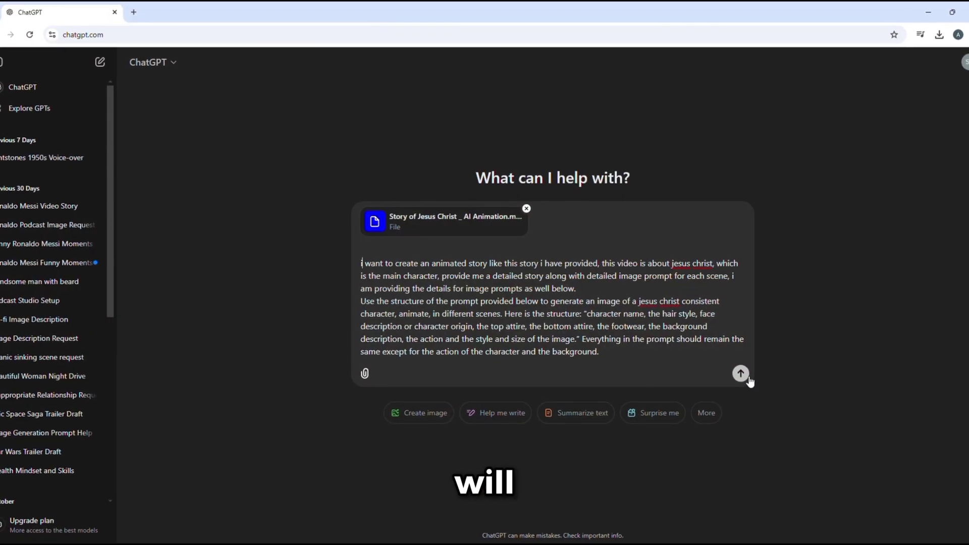
Submit the animated Jesus Christ story request with the attached video, and send a follow-up beginning "but i uploaded a".
left_click(771, 385)
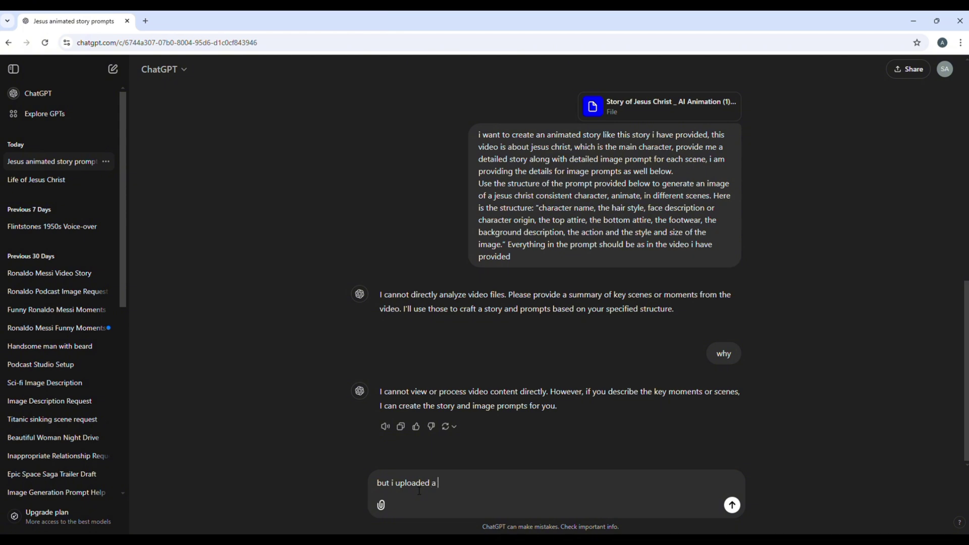
type("o")
key("Return")
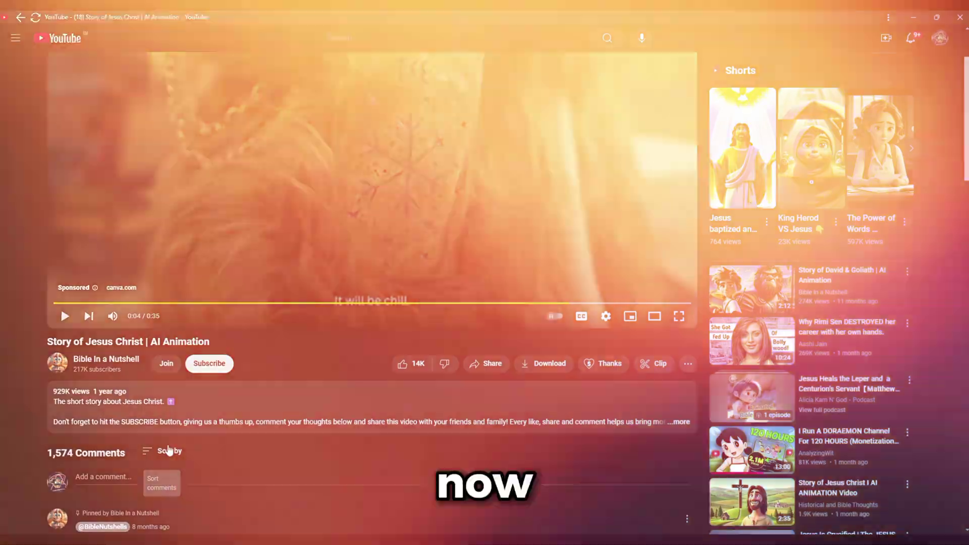
On YouTube, expand the description of "Story of Jesus Christ | AI Animation", show its transcript and select the transcript text.
left_click(310, 437)
scroll(204, 448, "down", 15)
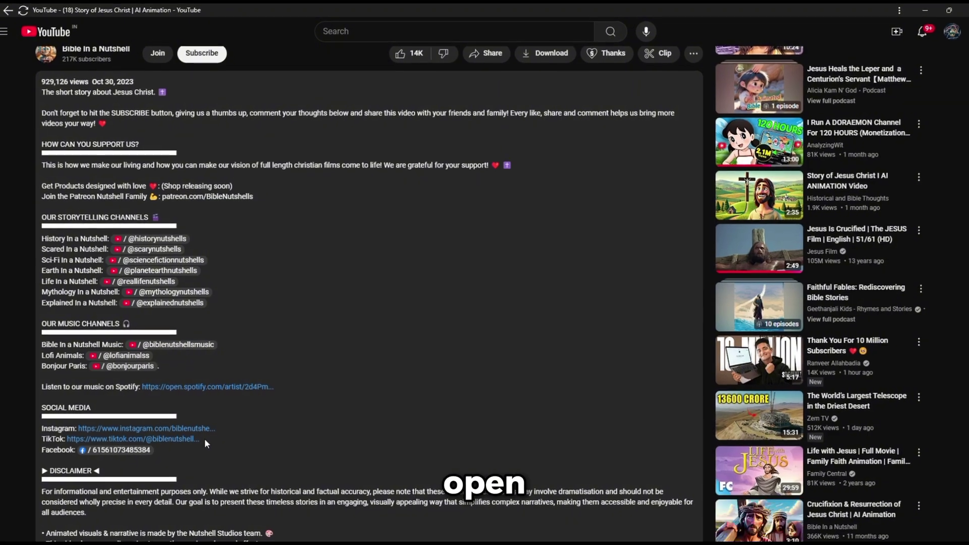
scroll(164, 451, "down", 7)
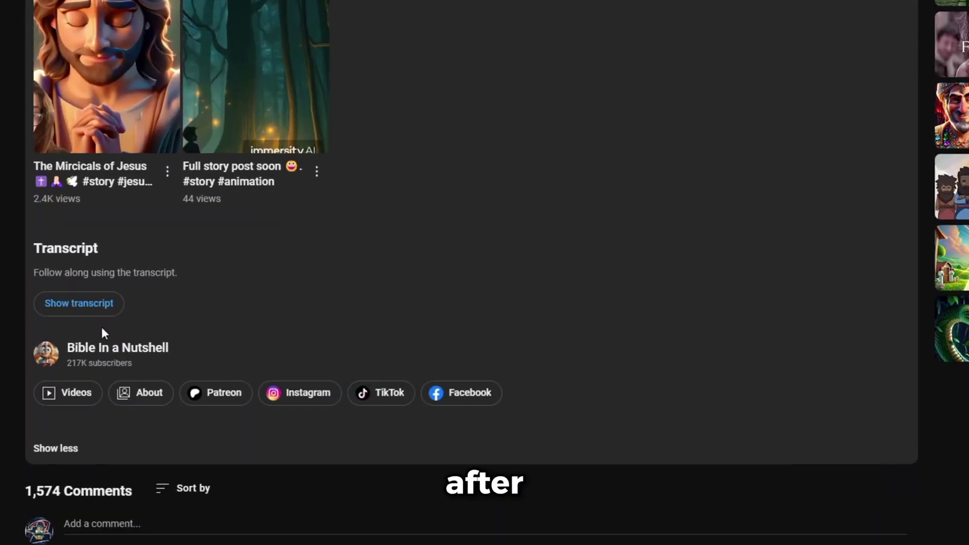
left_click(100, 309)
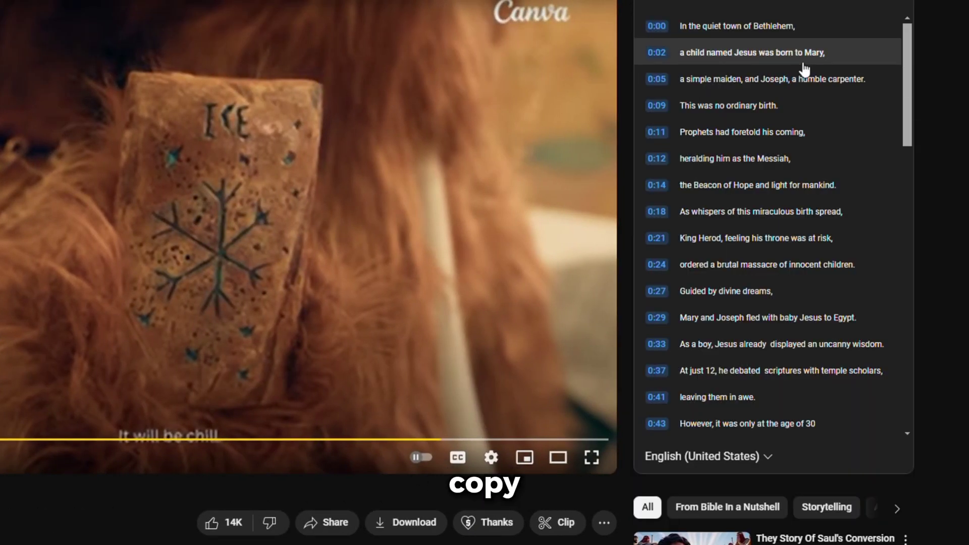
left_click_drag(803, 69, 846, 444)
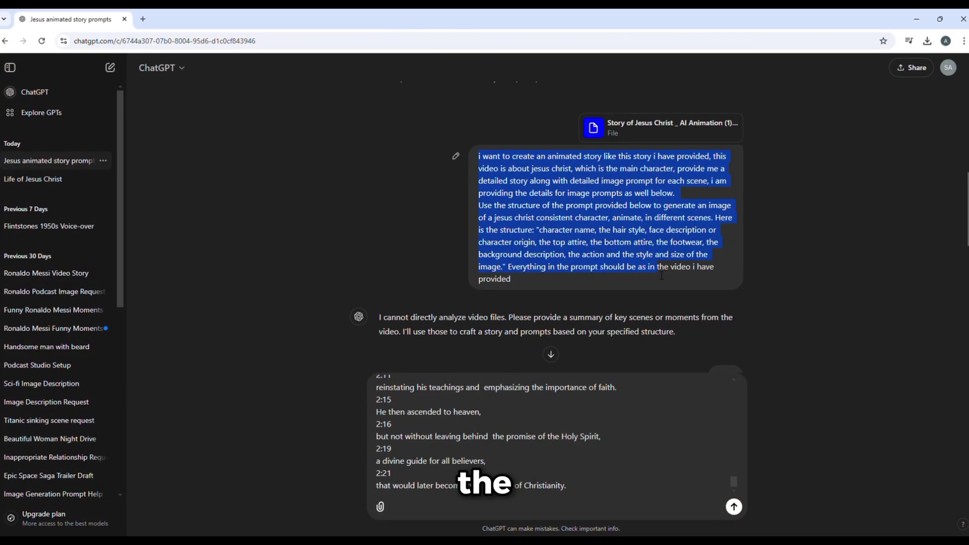
In ChatGPT, append the earlier animated story and image prompt request after the pasted transcript and send the message.
scroll(582, 498, "down", 10)
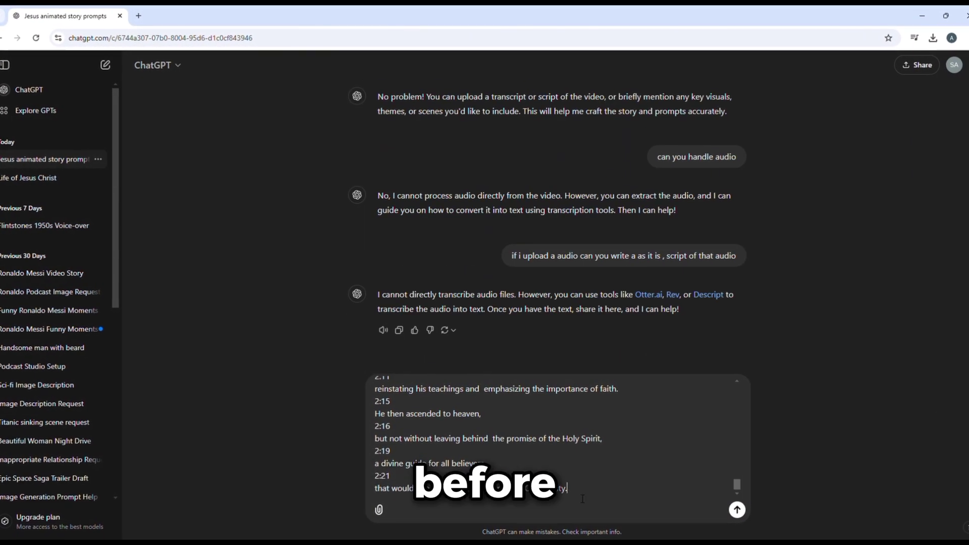
key("ctrl+v")
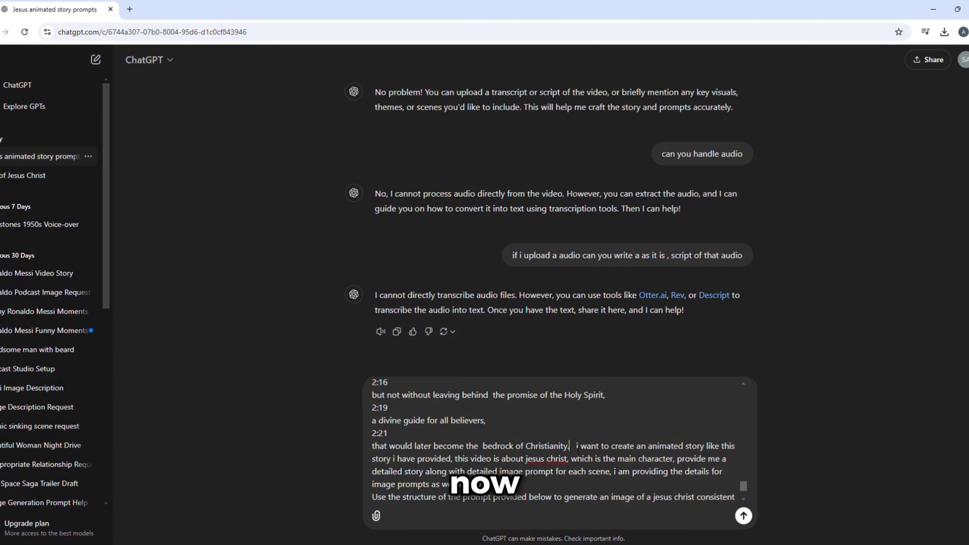
key("Return")
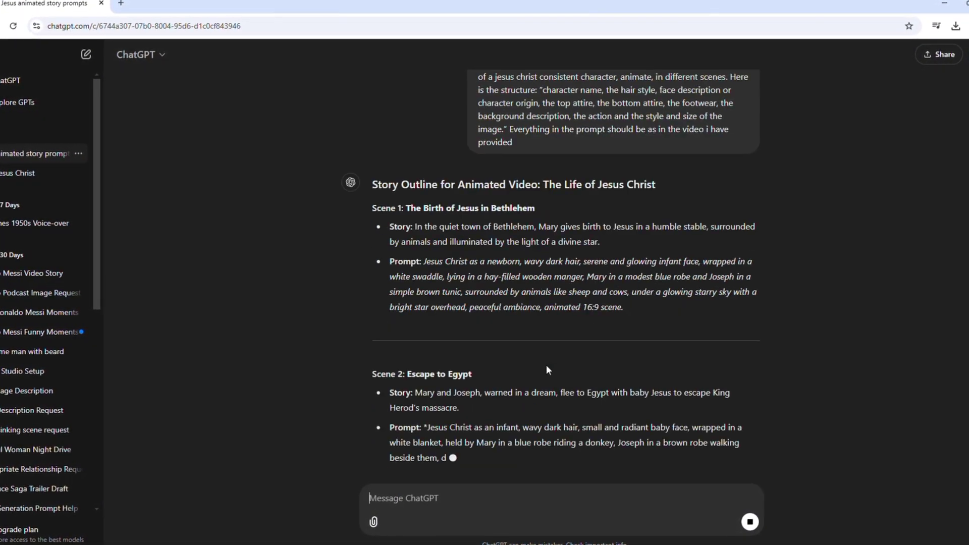
Examine the story text and image prompt of each scene in the generated outline.
scroll(580, 303, "up", 3)
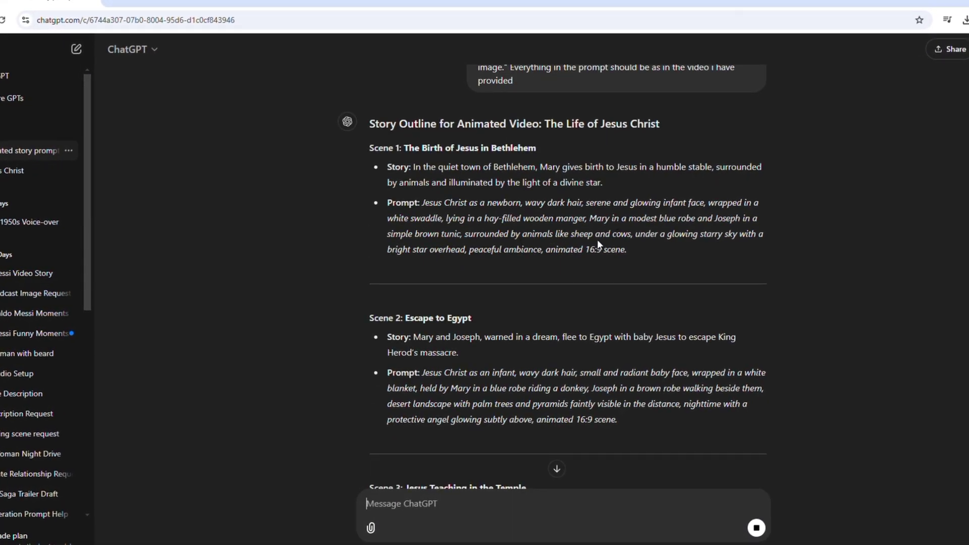
scroll(580, 267, "down", 10)
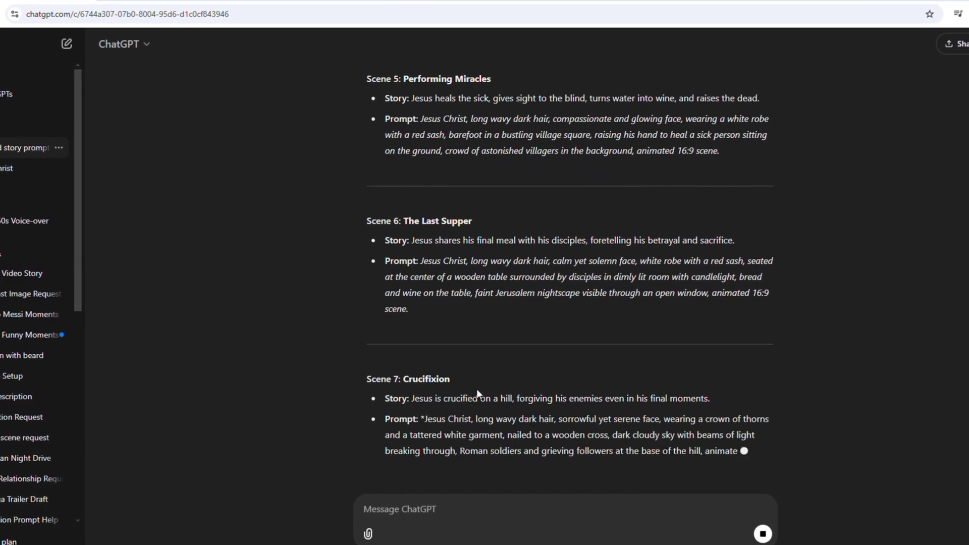
scroll(507, 389, "up", 15)
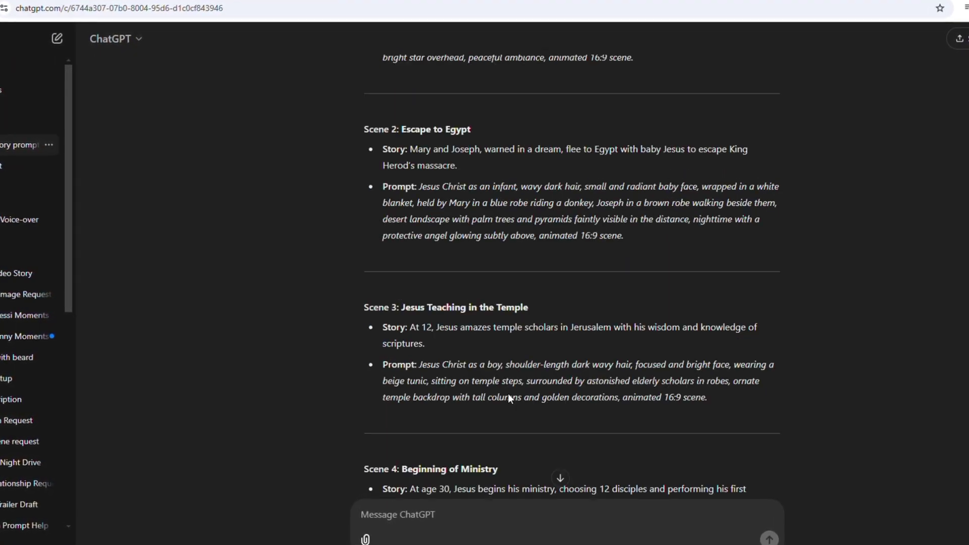
scroll(508, 392, "up", 15)
scroll(516, 384, "down", 17)
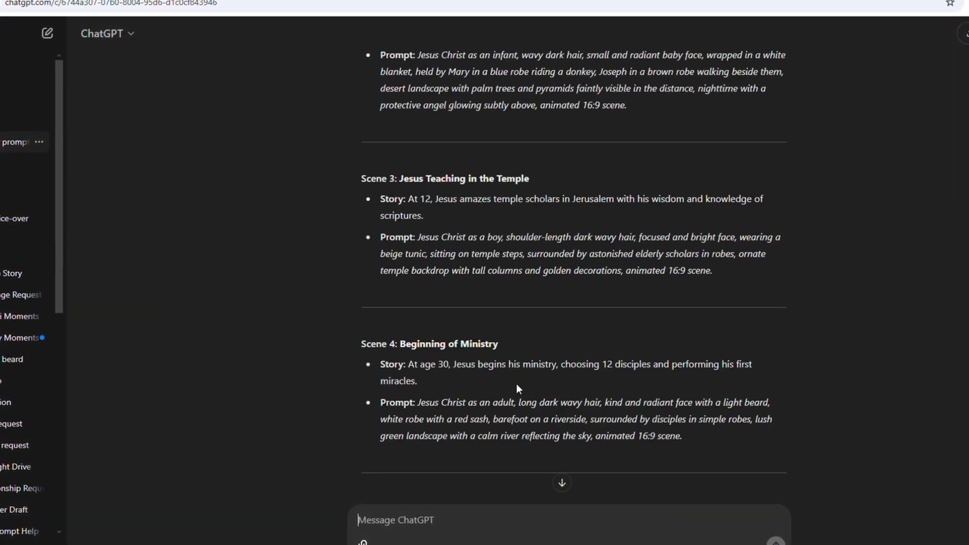
scroll(516, 384, "down", 15)
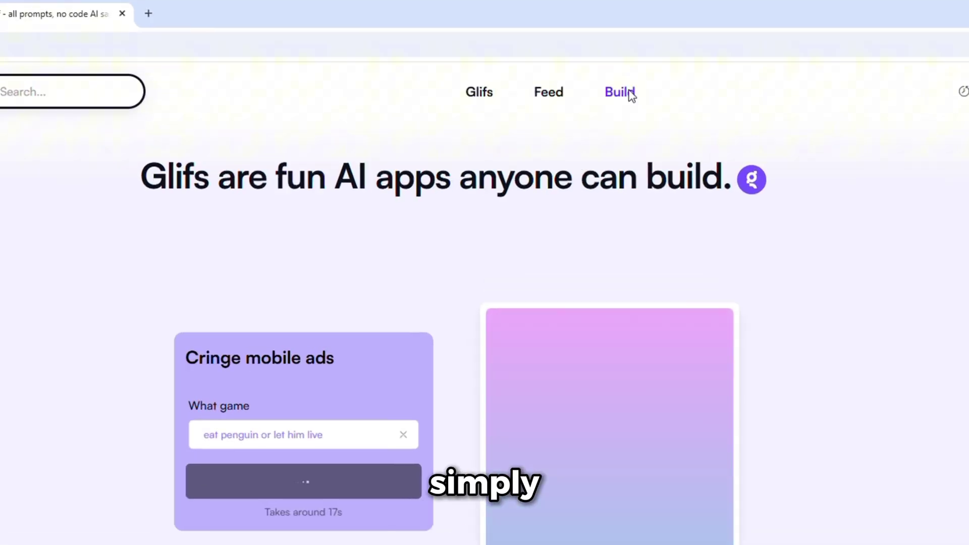
In Glif, start building a new glif and add an image generation block.
left_click(594, 75)
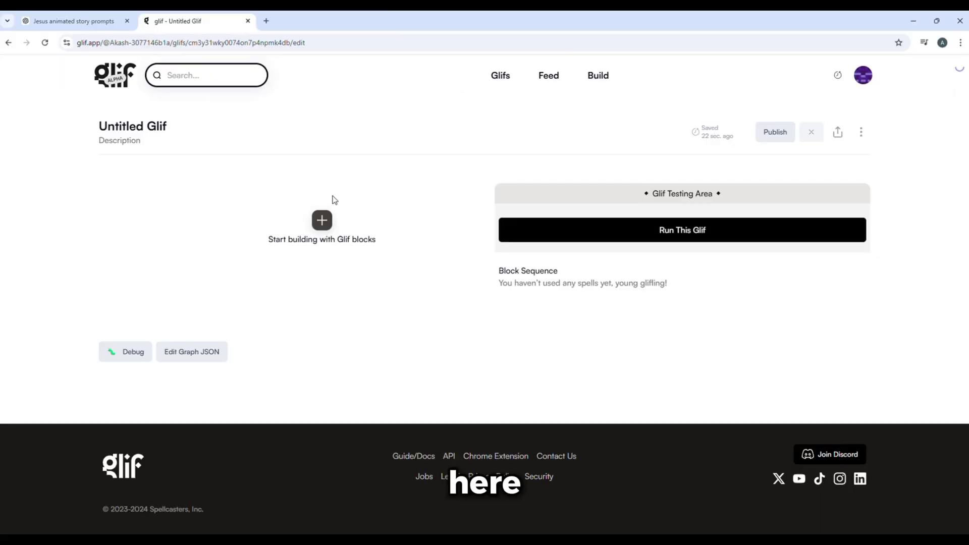
left_click(321, 220)
left_click(421, 323)
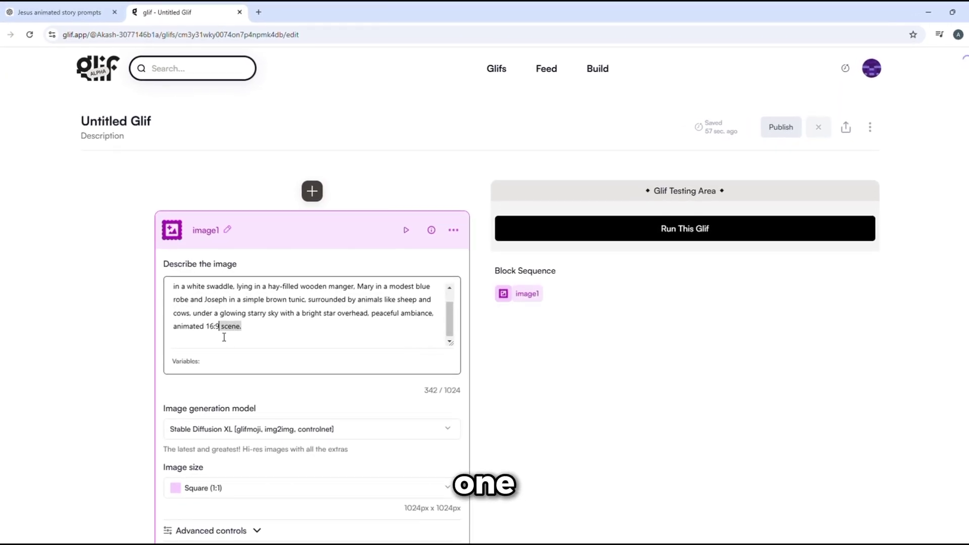
Replace the ending "animated 16:9 scene." of the image description with "3D PIXAR STYLE".
left_click_drag(224, 337, 178, 338)
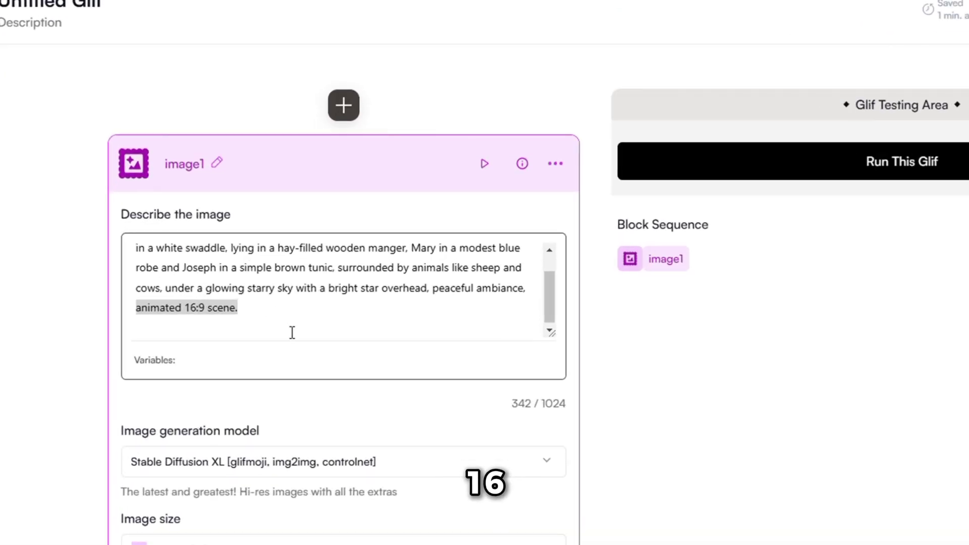
key("BackSpace")
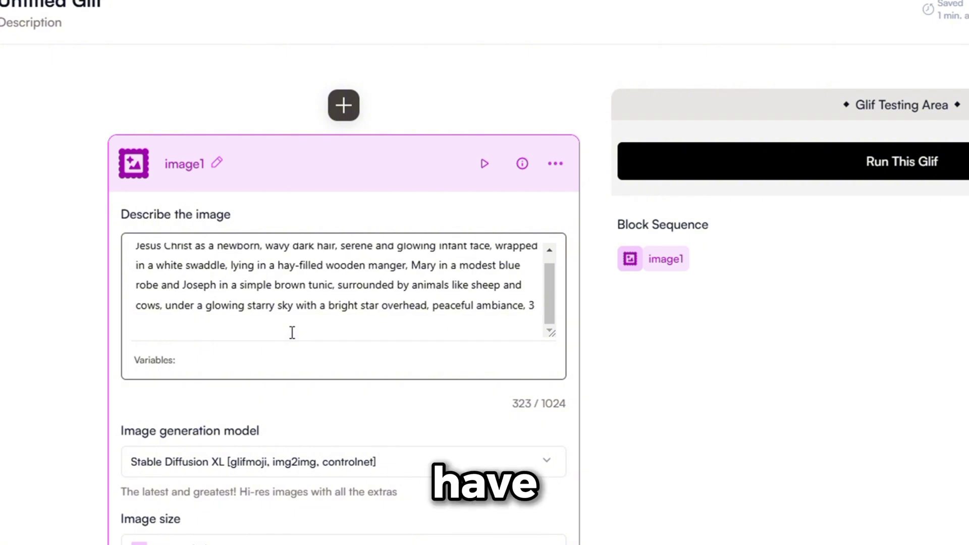
type("3D PIXAR STYLE")
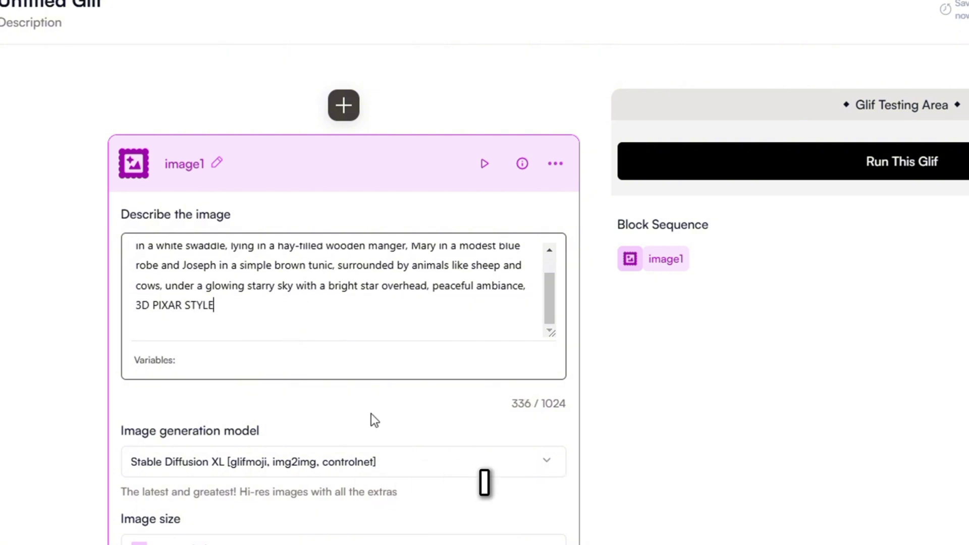
Set the image model to Flux Pro v1.1 Ultra and the size to Landscape (16:9), and run the glif to generate the image.
left_click(374, 462)
left_click(233, 307)
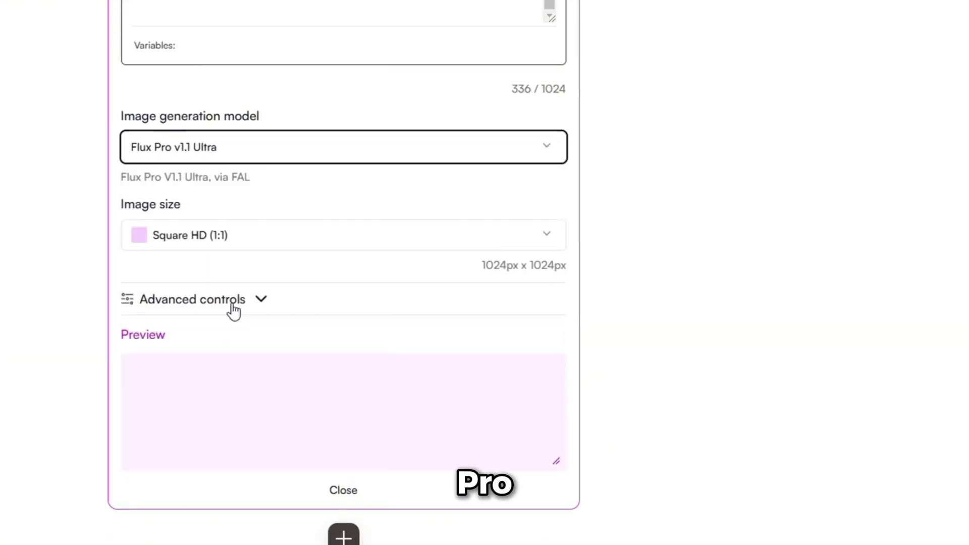
left_click(285, 243)
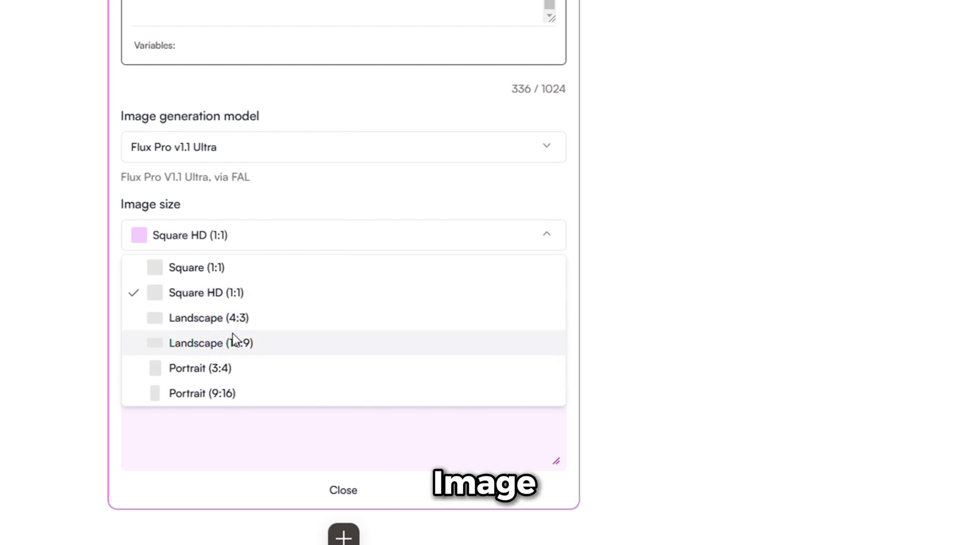
left_click(262, 336)
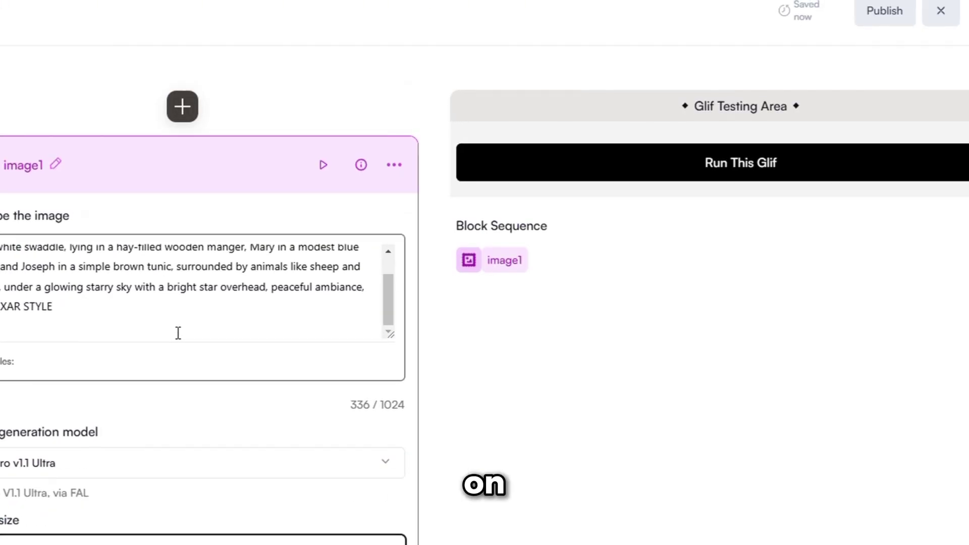
left_click(704, 173)
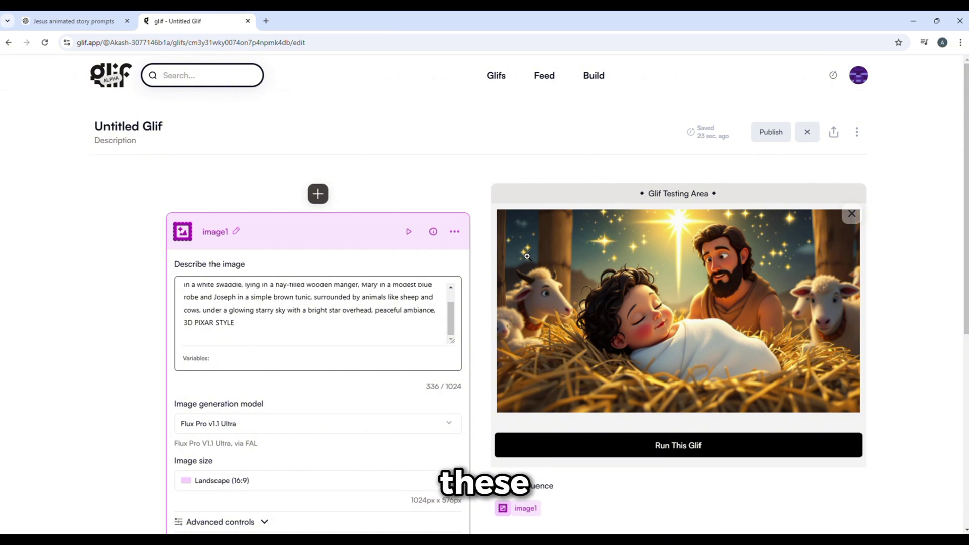
left_click(527, 256)
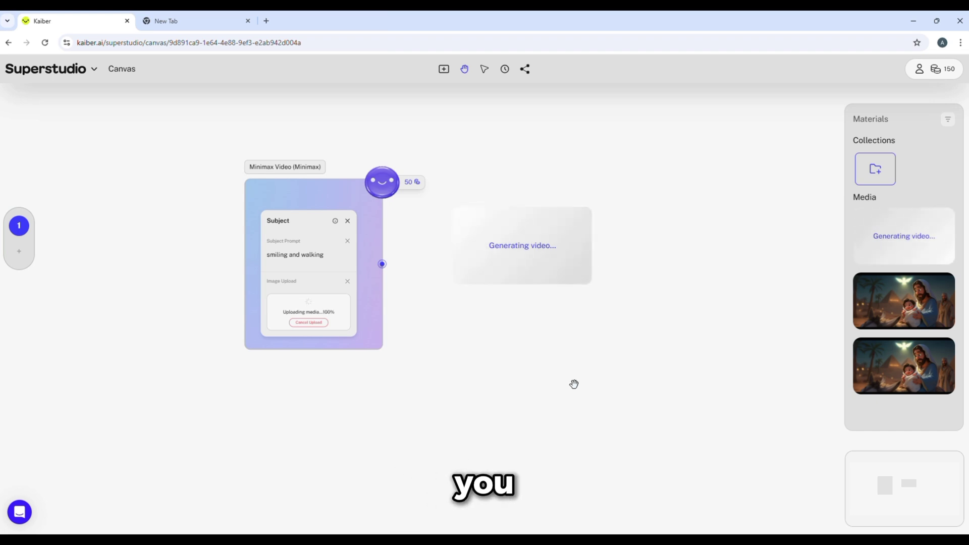
In Kaiber Superstudio, look through the available Core Flows and close the list.
left_click(444, 69)
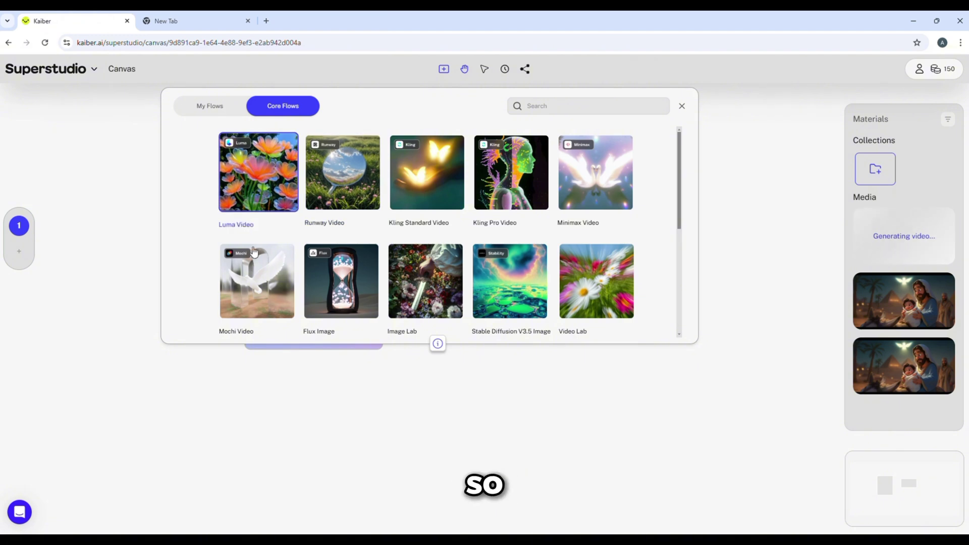
scroll(441, 247, "down", 4)
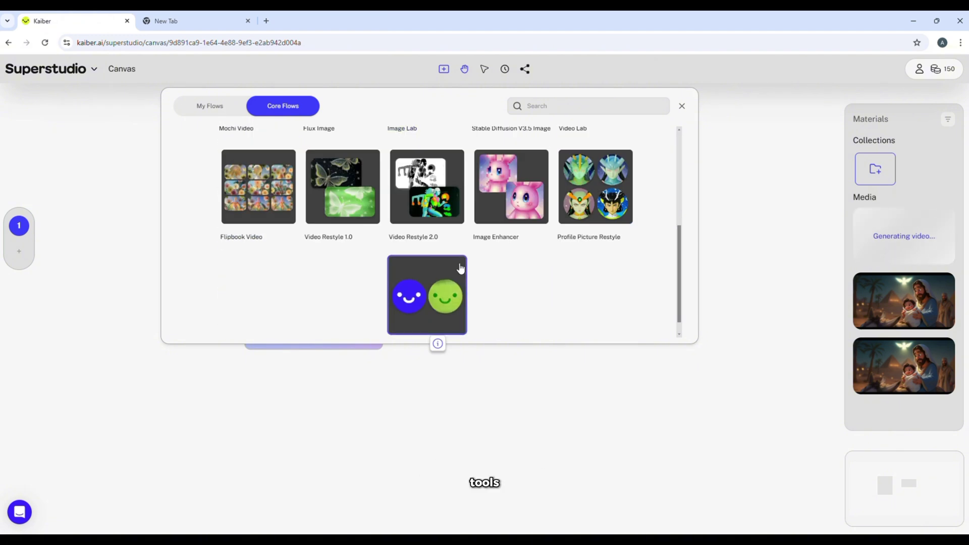
scroll(427, 207, "up", 4)
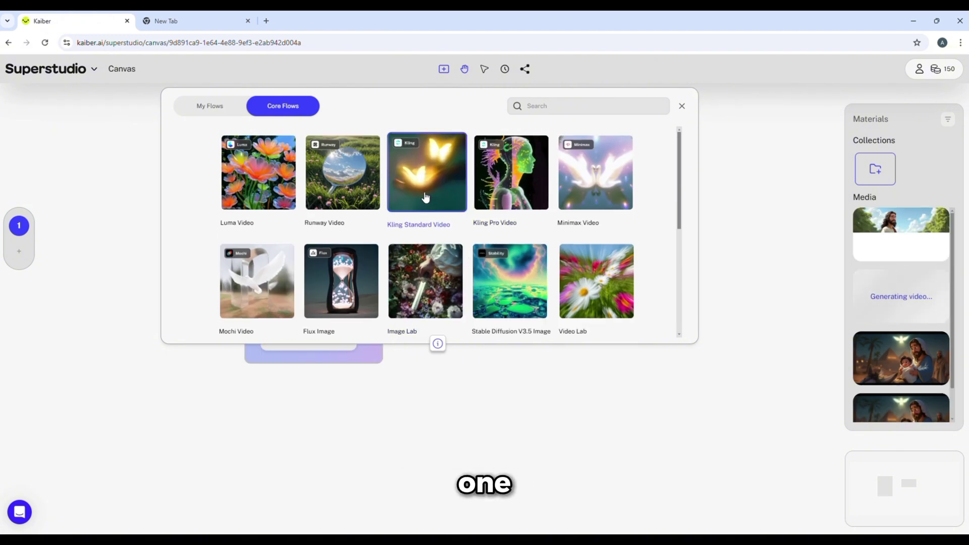
key("Escape")
Generate the Minimax video from the "smiling and walking" prompt and riverside image, and clear the image upload.
left_click(388, 191)
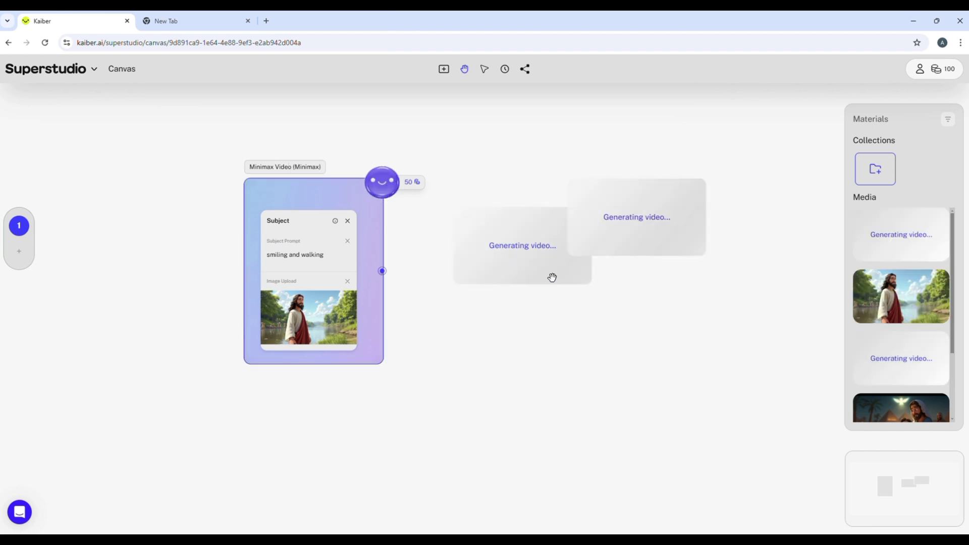
left_click(354, 336)
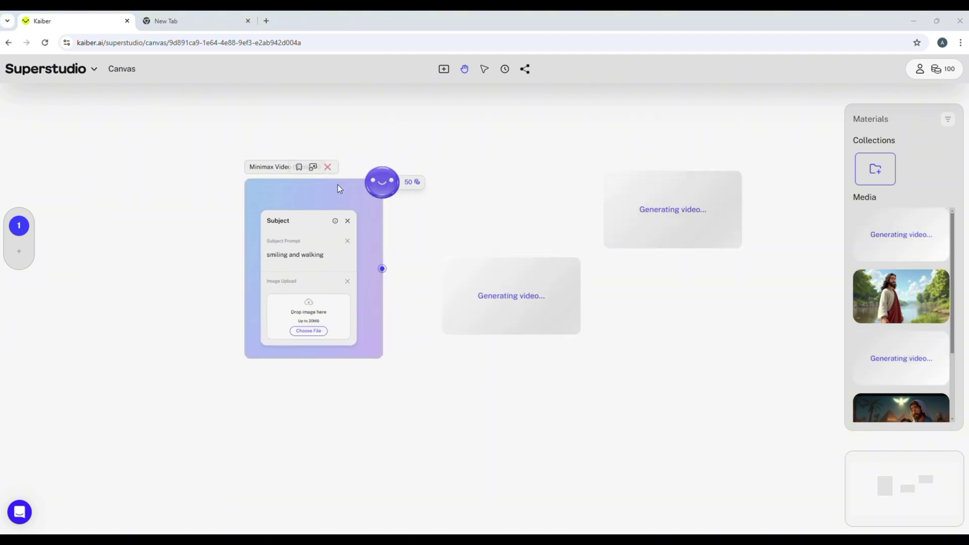
Replace the subject prompt of the Minimax Video flow with "talking, cinematic".
left_click(325, 255)
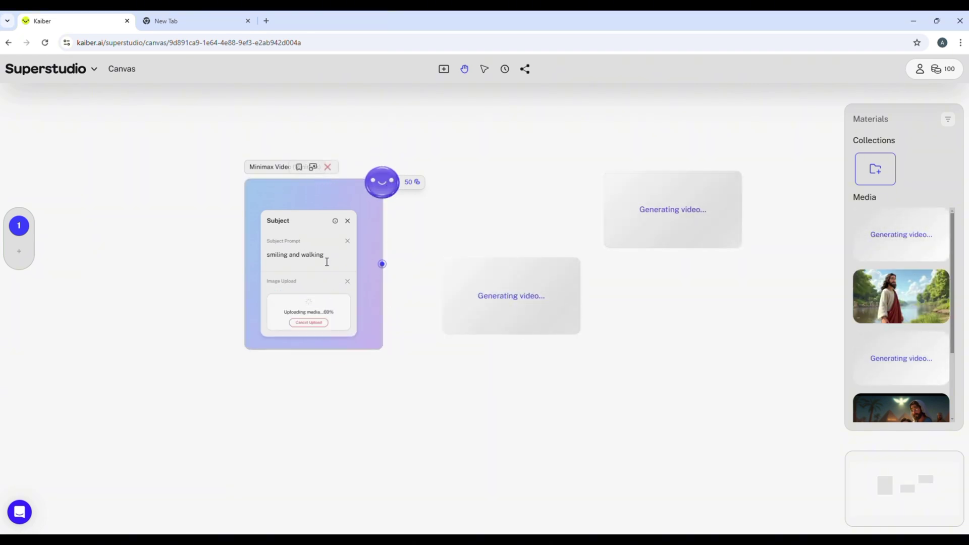
key("BackSpace")
key("BackSpace")
key("BackSpace")
key("BackSpace")
key("BackSpace")
key("BackSpace")
key("BackSpace")
key("BackSpace")
key("BackSpace")
key("BackSpace")
key("BackSpace")
key("BackSpace")
key("BackSpace")
key("BackSpace")
key("BackSpace")
key("BackSpace")
key("BackSpace")
key("BackSpace")
key("BackSpace")
type("talking, cinematric")
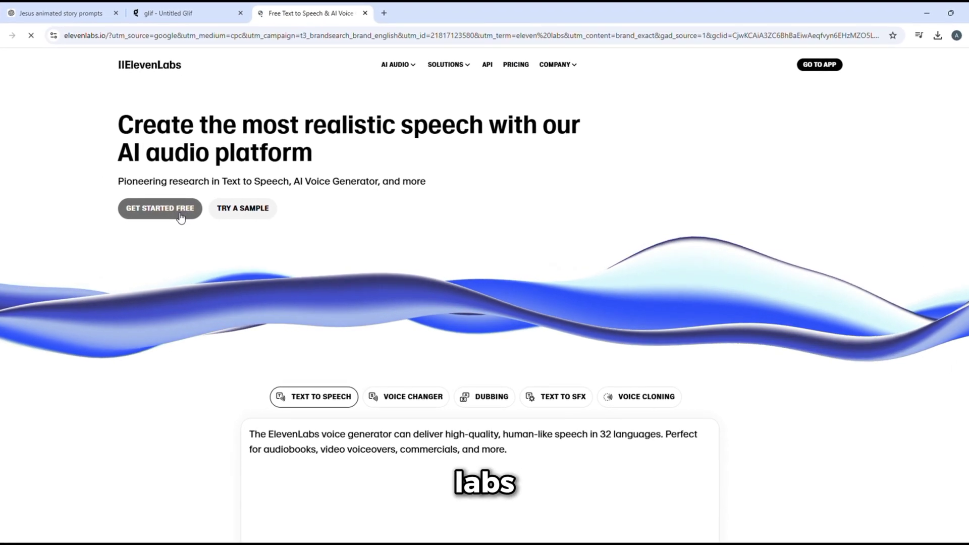
Open the ElevenLabs app from its website, and highlight the 50-second story summary request in the ChatGPT conversation.
left_click(185, 213)
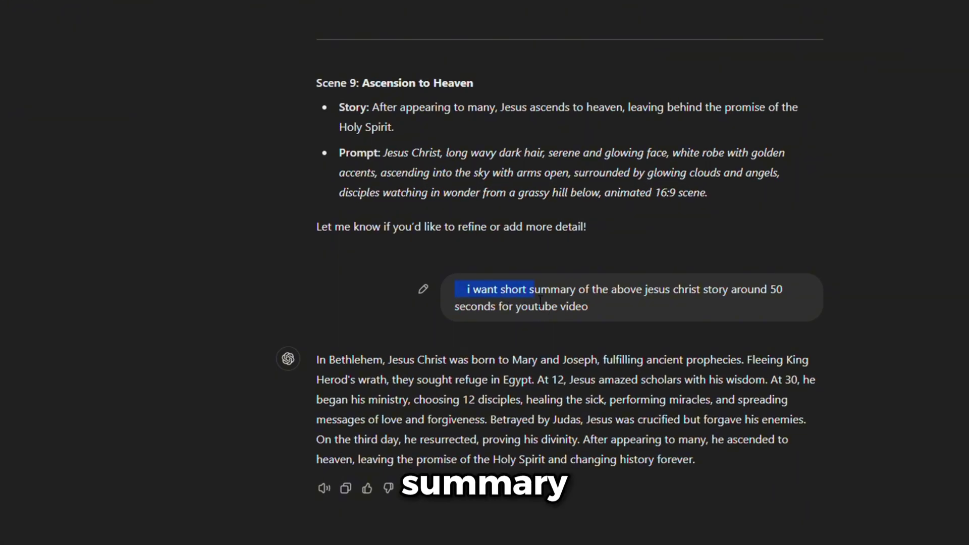
left_click_drag(540, 301, 595, 309)
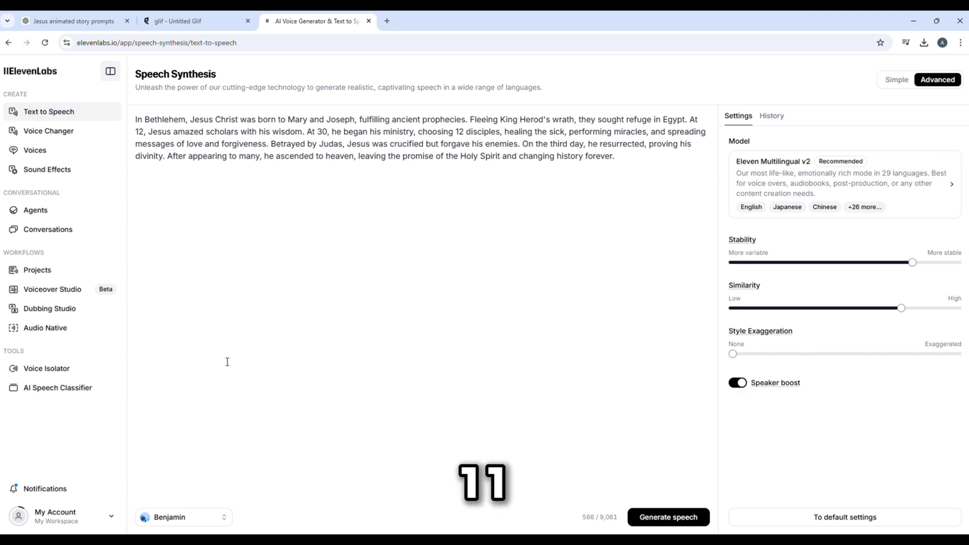
In ElevenLabs, open the voice list for the narration and preview Charlie and other voices.
left_click(184, 517)
left_click(146, 323)
left_click(146, 291)
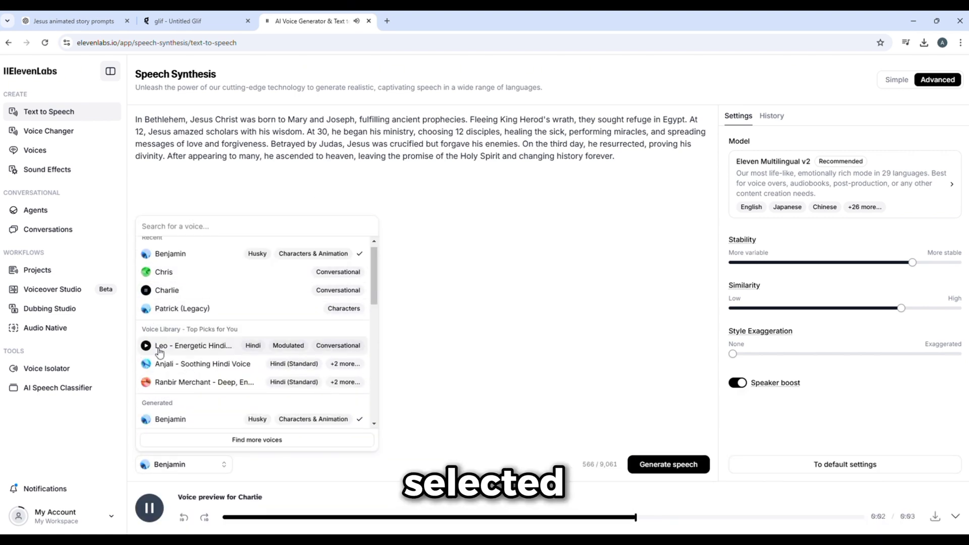
scroll(156, 353, "down", 2)
left_click(146, 317)
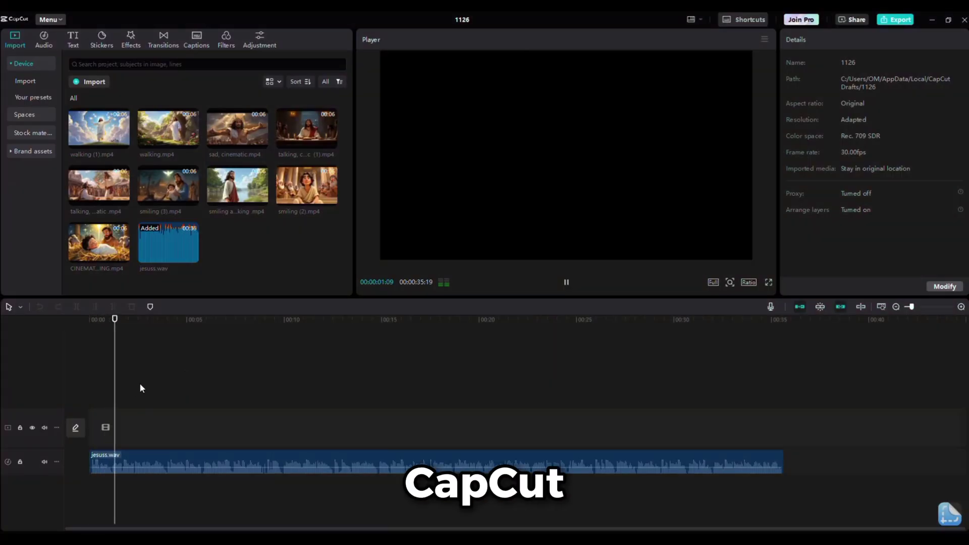
Place the "CINEMATIC, CHILD SMILING" clip at the start of the video track, and append the "sad, cinematic" and "walking (1)" clips in story order.
left_click_drag(116, 249, 91, 423)
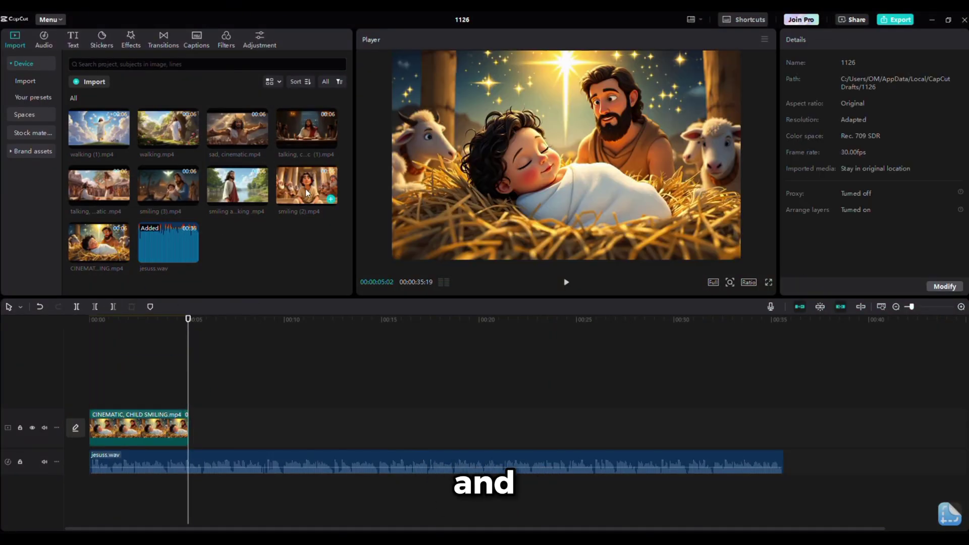
key("space")
left_click(126, 406)
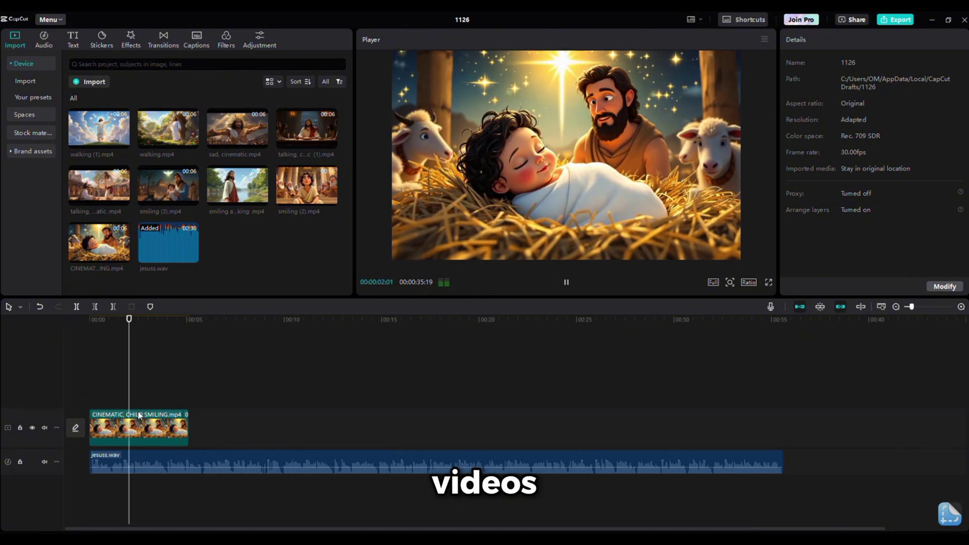
left_click_drag(237, 128, 686, 385)
left_click_drag(99, 129, 883, 426)
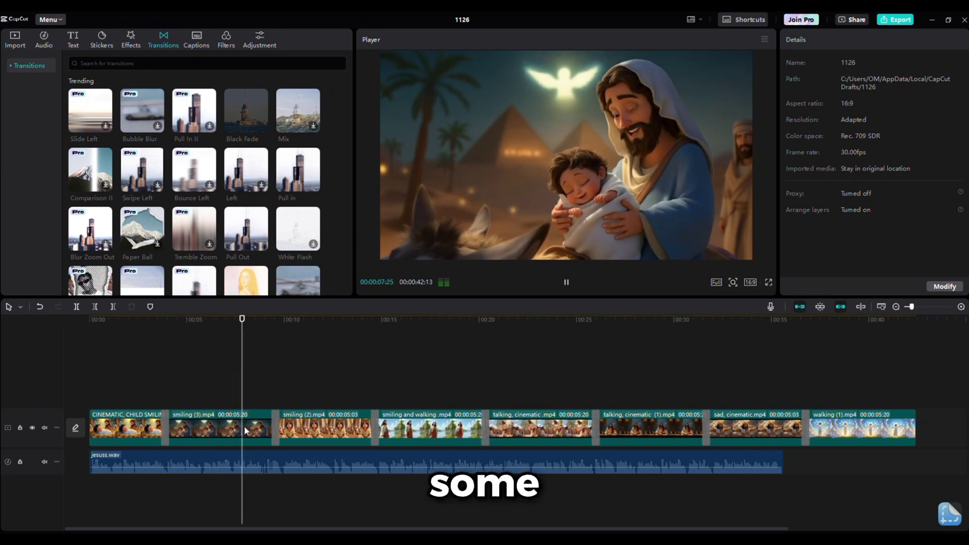
Trim the end of the smiling (3).mp4 clip to a duration of 00:00:05:04 and review the cut against the narration.
left_click_drag(272, 428, 262, 429)
left_click(269, 400)
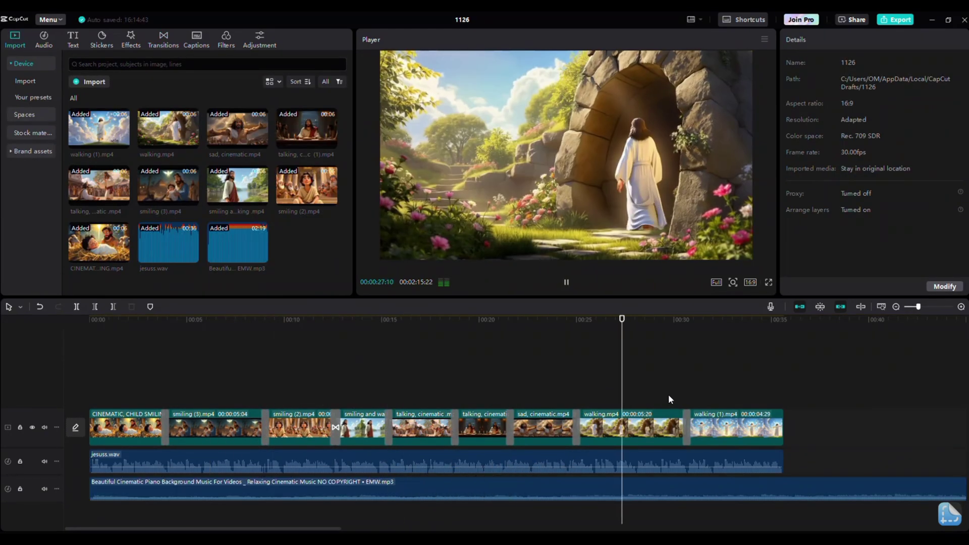
Inspect the scale settings of the walking.mp4 clip and review playback near its end.
left_click(680, 426)
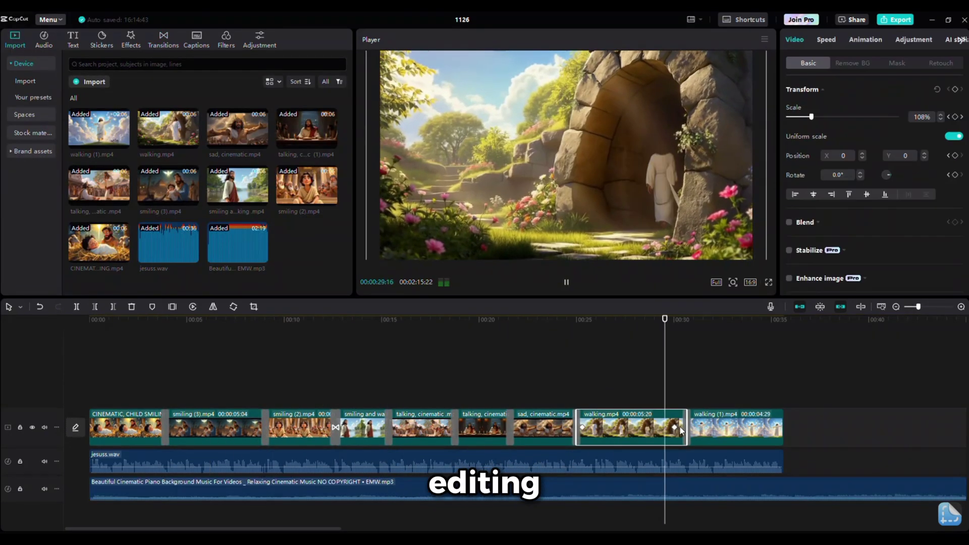
left_click(674, 381)
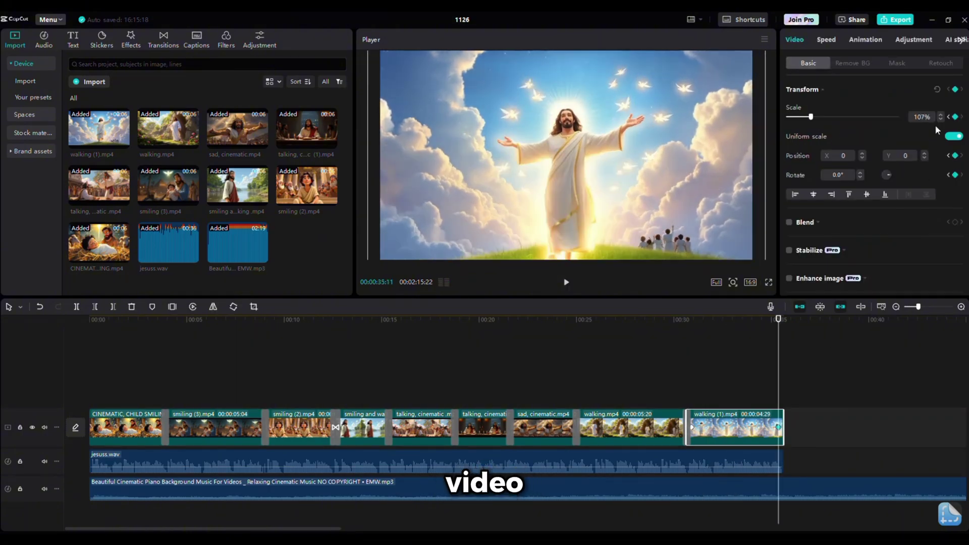